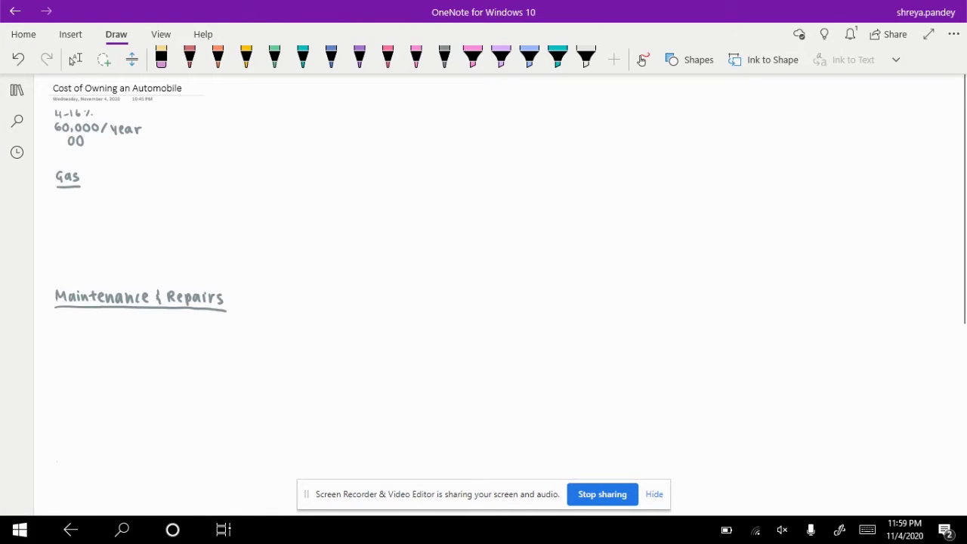
- Erase the stray 00 below 60,000/year and handwrite 9600 and 800/month there in grey ink
click(161, 59)
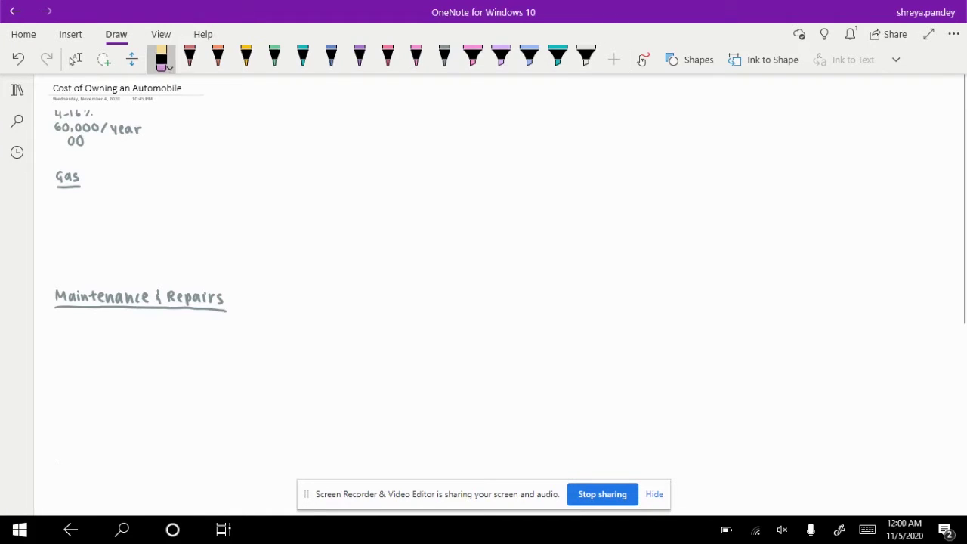
drag(69, 141, 82, 141)
click(445, 59)
click(75, 59)
scroll(256, 245, down, 1)
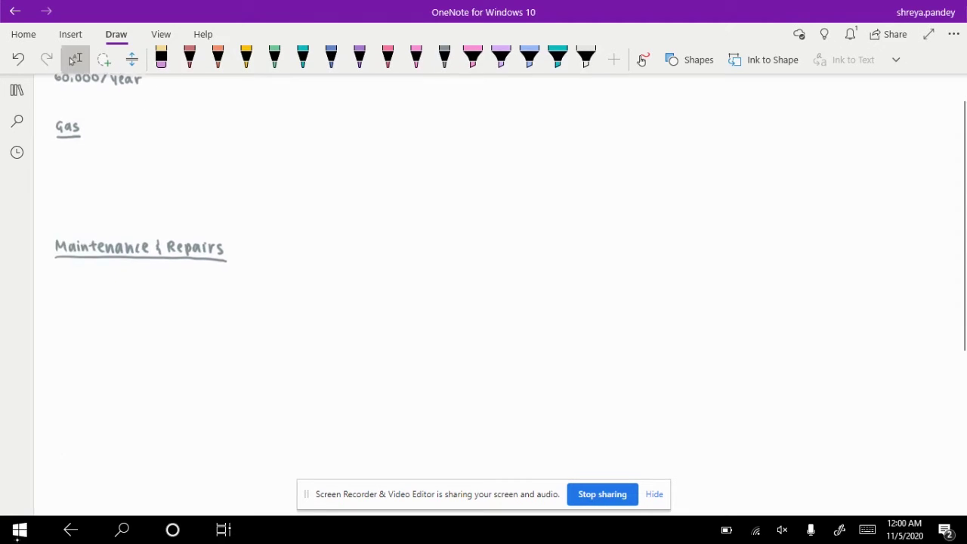
scroll(253, 240, up, 1)
drag(59, 140, 72, 141)
drag(82, 141, 59, 150)
drag(66, 152, 67, 153)
drag(74, 152, 138, 159)
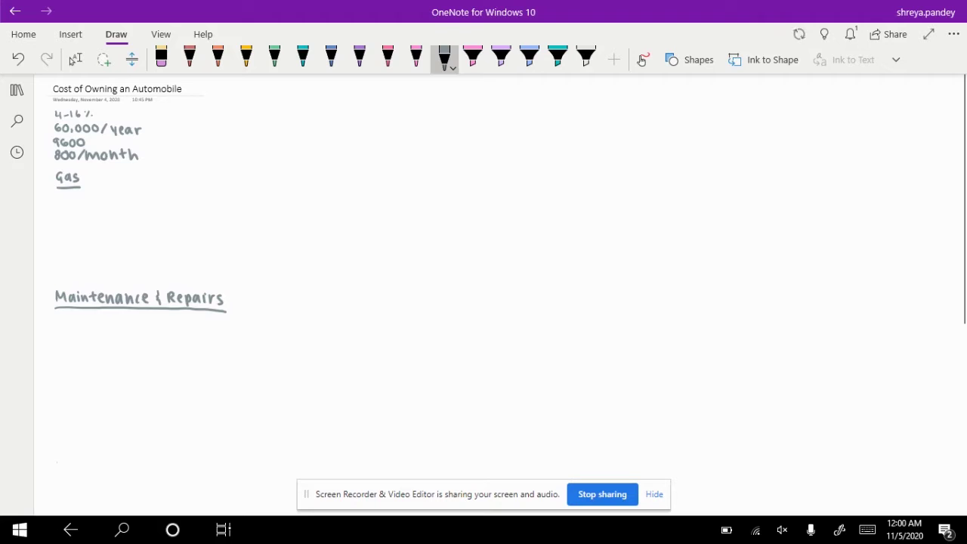
- Handwrite a grey column of expenses beside the income figures: $1700, 500 and 700
click(75, 59)
scroll(76, 59, up, 3)
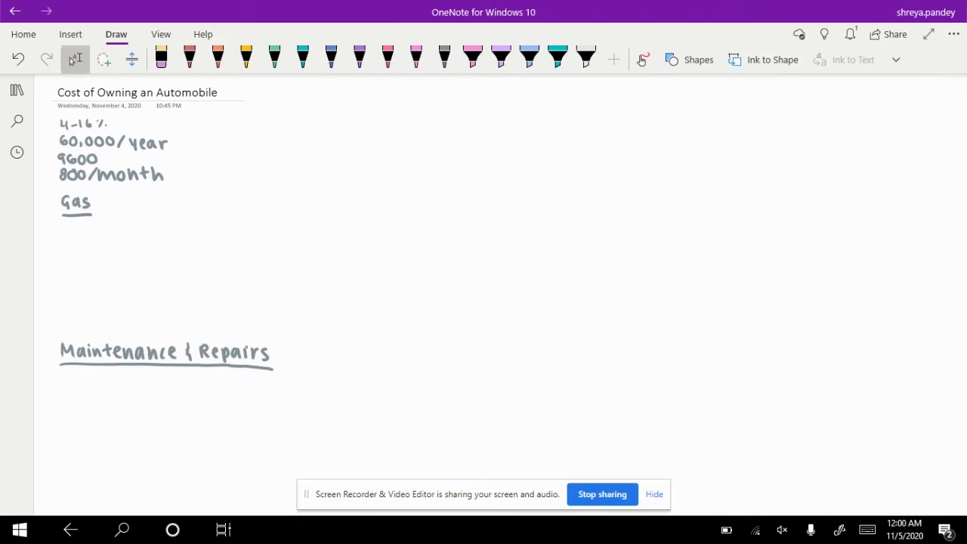
click(444, 59)
drag(260, 128, 253, 140)
mouse_move(257, 125)
mouse_down()
mouse_move(257, 143)
mouse_move(308, 129)
mouse_up()
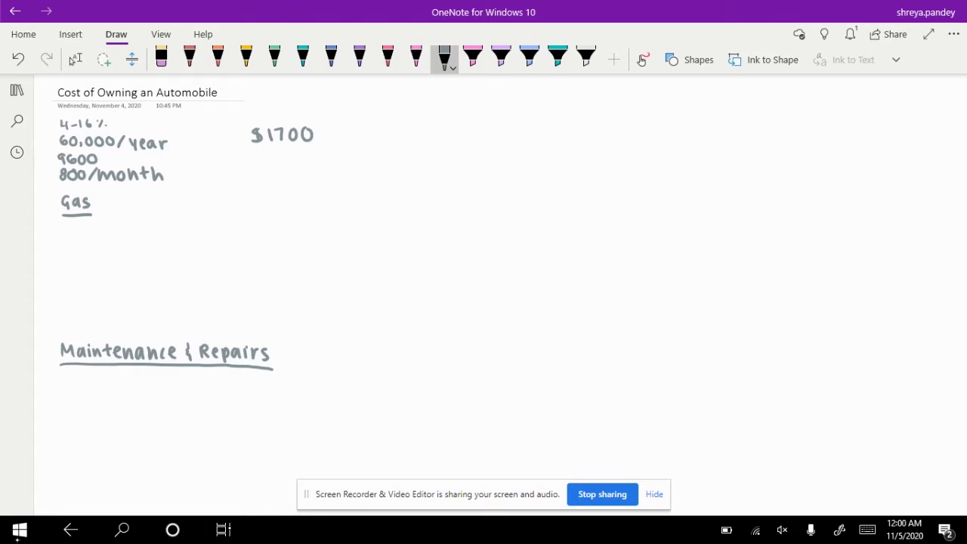
mouse_move(291, 148)
mouse_down()
mouse_move(281, 159)
mouse_move(298, 150)
mouse_up()
drag(307, 150, 285, 180)
mouse_move(298, 169)
mouse_down()
mouse_move(292, 175)
mouse_move(298, 169)
mouse_up()
drag(310, 168, 309, 170)
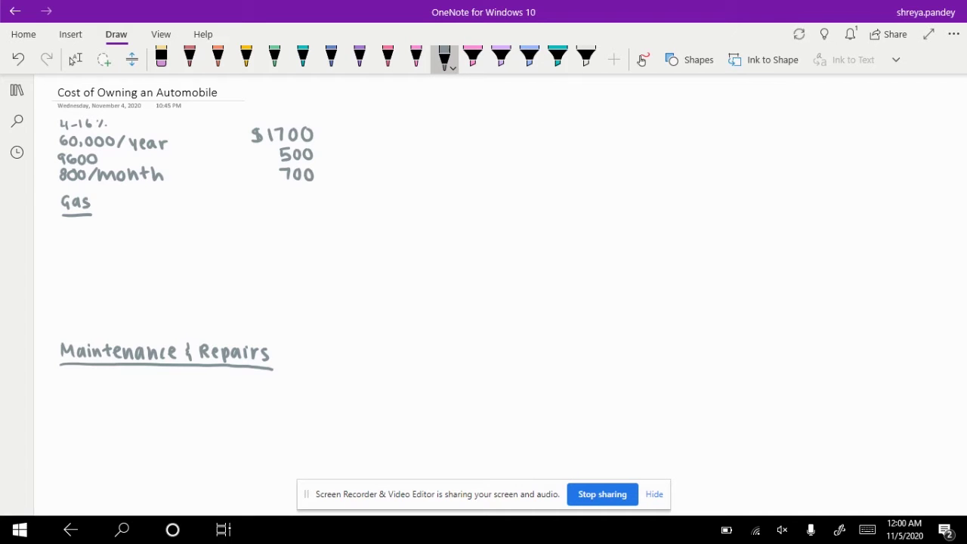
- Add 300 and 1020 to the expense column, rule a line beneath, and write 19220 under it
click(75, 59)
scroll(483, 287, down, 3)
scroll(484, 287, up, 3)
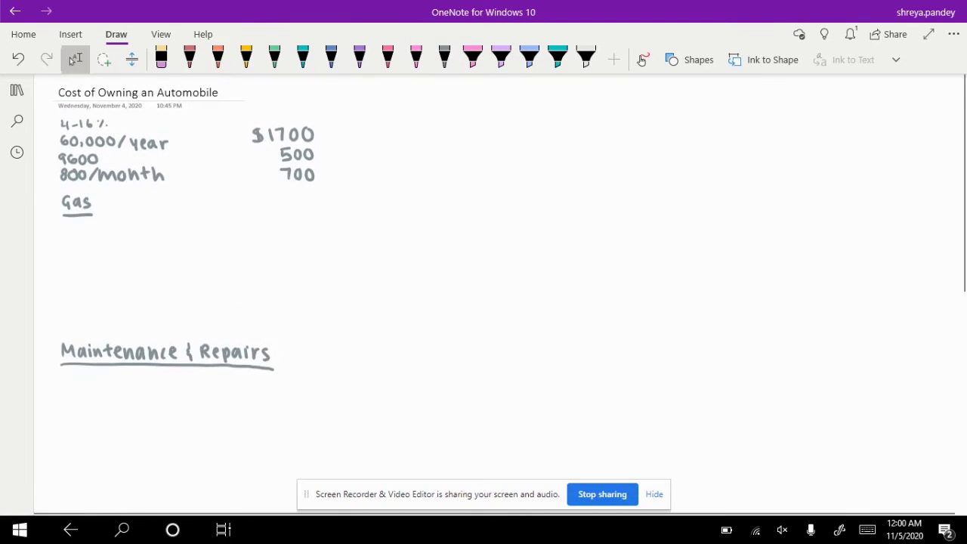
click(445, 58)
mouse_move(287, 185)
mouse_down()
mouse_move(288, 195)
mouse_move(299, 186)
mouse_up()
mouse_move(312, 184)
mouse_down()
mouse_move(289, 213)
mouse_move(320, 203)
mouse_move(327, 220)
mouse_move(351, 219)
mouse_up()
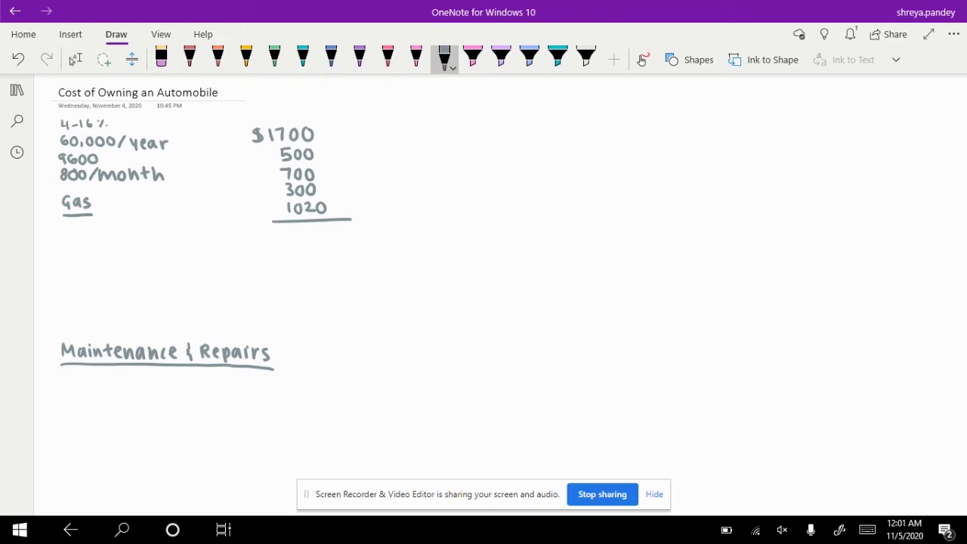
drag(285, 228, 285, 240)
drag(296, 229, 295, 240)
drag(300, 231, 309, 239)
drag(311, 230, 319, 240)
drag(330, 228, 329, 229)
- Handwrite "$305 → car payment" in light pink ink below the 19220 figure
click(416, 59)
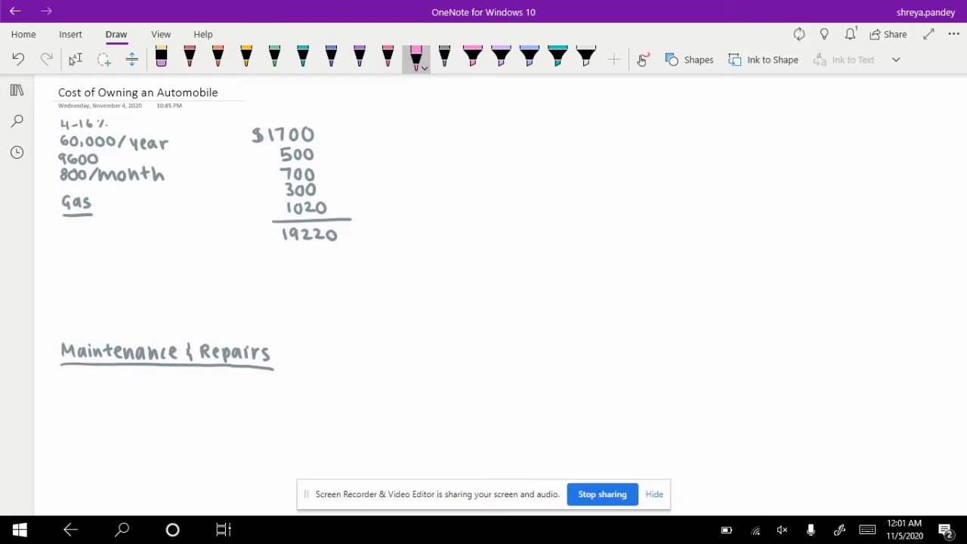
mouse_move(289, 249)
mouse_down()
mouse_move(285, 264)
mouse_move(308, 250)
mouse_up()
mouse_move(318, 247)
mouse_down()
mouse_move(318, 262)
mouse_move(348, 257)
mouse_up()
mouse_move(343, 252)
mouse_down()
mouse_move(343, 260)
mouse_move(377, 260)
mouse_up()
mouse_move(384, 246)
mouse_down()
mouse_move(384, 258)
mouse_move(390, 248)
mouse_up()
mouse_move(398, 248)
mouse_down()
mouse_move(399, 262)
mouse_move(406, 252)
mouse_up()
drag(418, 249, 425, 254)
mouse_move(429, 247)
mouse_down()
mouse_move(426, 263)
mouse_move(434, 257)
mouse_up()
drag(435, 250, 474, 254)
mouse_move(476, 248)
mouse_down()
mouse_move(488, 243)
mouse_move(481, 257)
mouse_up()
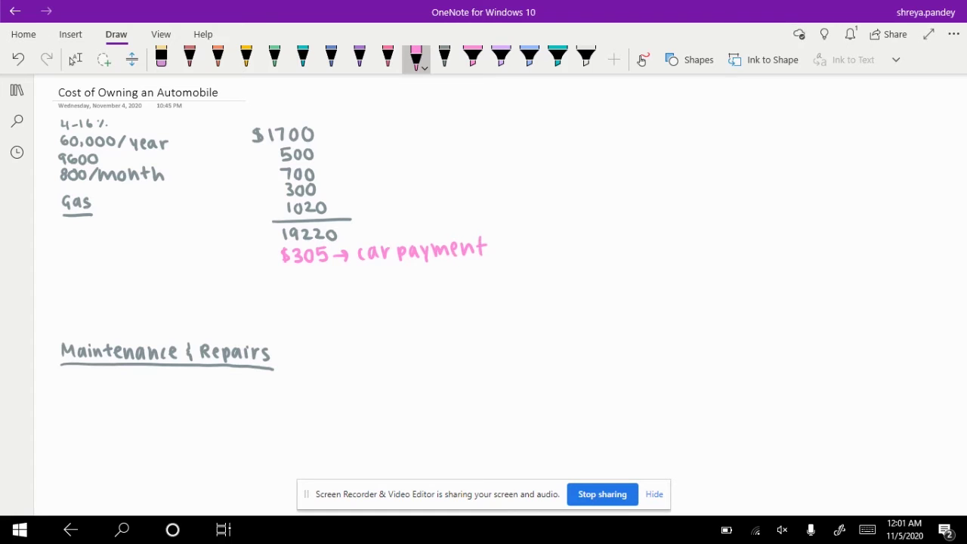
- Handwrite 2350 KM/Month and 20 KM/L in red ink under the Gas heading
click(189, 59)
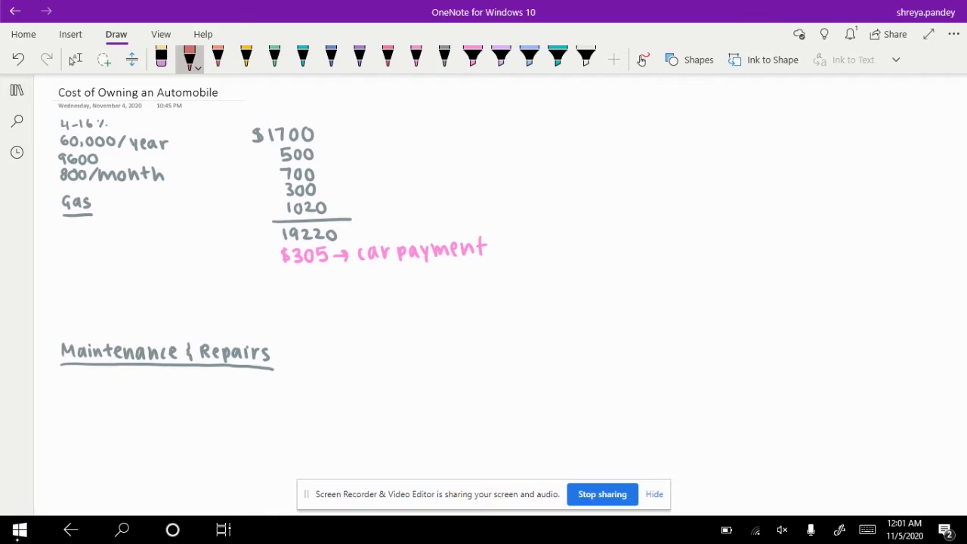
drag(62, 222, 74, 232)
mouse_move(89, 220)
mouse_down()
mouse_move(86, 232)
mouse_move(99, 220)
mouse_up()
drag(112, 219, 120, 233)
mouse_move(125, 233)
mouse_down()
mouse_move(129, 221)
mouse_move(140, 233)
mouse_up()
mouse_move(152, 219)
mouse_down()
mouse_move(144, 234)
mouse_move(176, 225)
mouse_move(198, 233)
mouse_up()
drag(193, 225, 203, 225)
drag(205, 219, 212, 232)
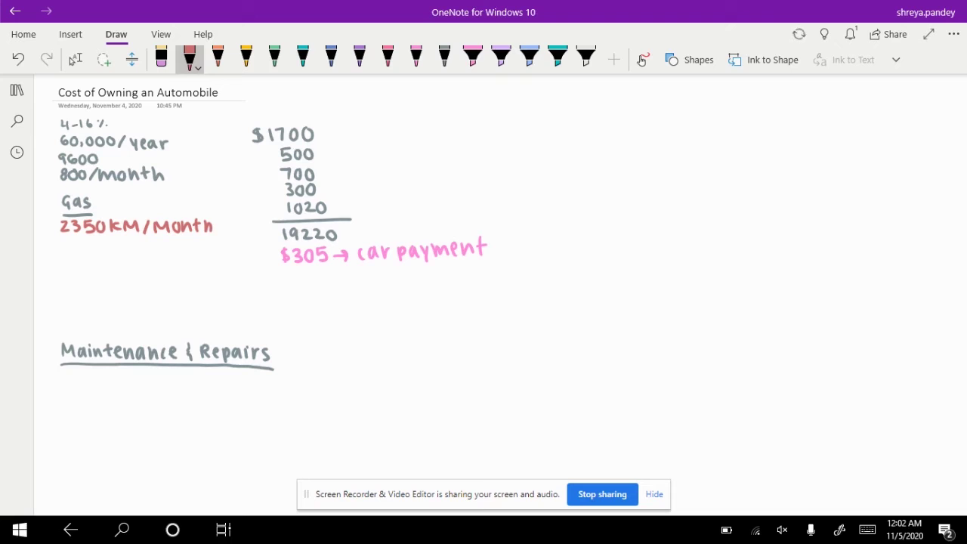
drag(60, 241, 85, 252)
mouse_move(96, 242)
mouse_down()
mouse_move(96, 252)
mouse_move(141, 252)
mouse_up()
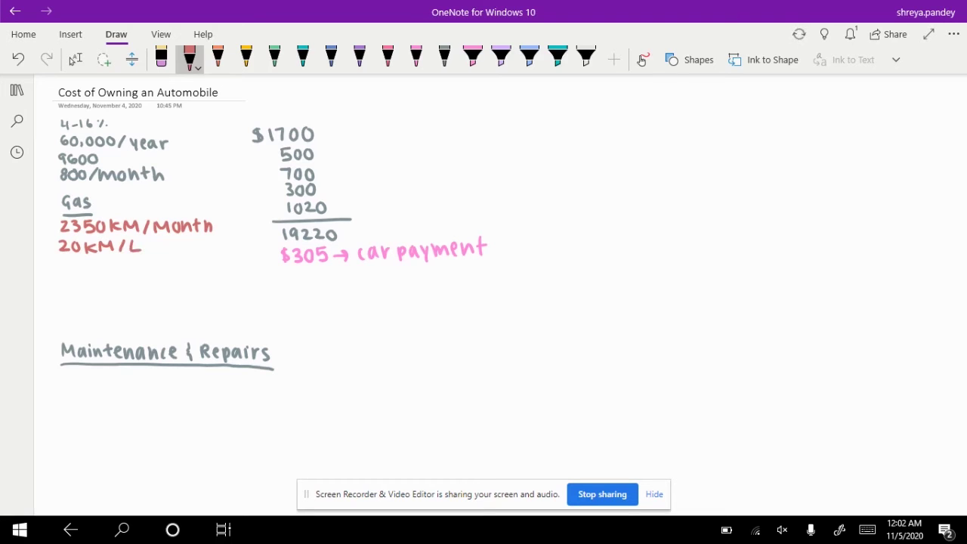
- Handwrite the fuel price $1.50/L in orange ink below 20 KM/L
click(218, 59)
mouse_move(68, 260)
mouse_down()
mouse_move(61, 269)
mouse_move(91, 265)
mouse_move(84, 270)
mouse_up()
click(78, 268)
drag(85, 259, 94, 258)
drag(103, 260, 115, 272)
drag(125, 260, 138, 271)
- Write the monthly fuel calculation 2350/20 = 117.5L in red ink below the fuel price
click(189, 59)
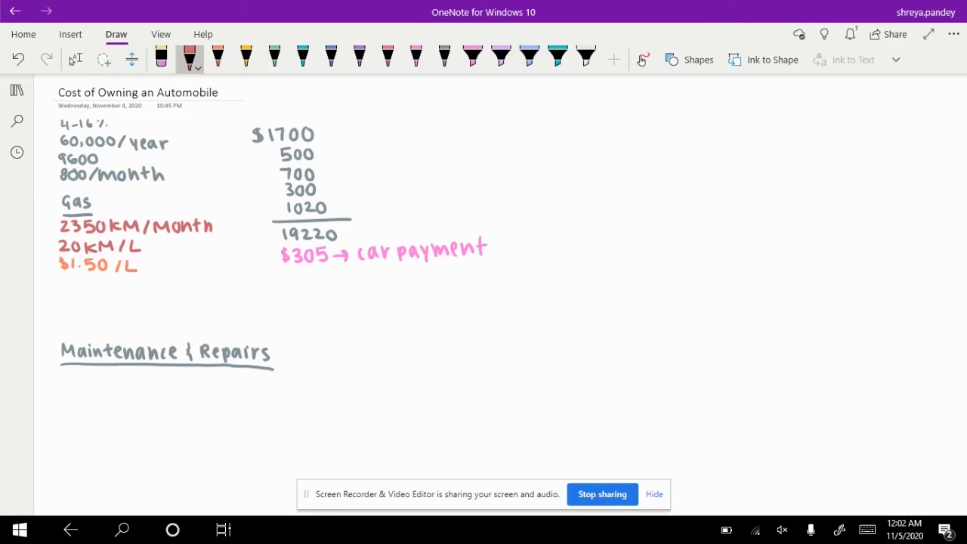
drag(60, 282, 74, 291)
mouse_move(86, 290)
mouse_down()
mouse_move(94, 281)
mouse_move(88, 293)
mouse_up()
mouse_move(101, 282)
mouse_down()
mouse_move(111, 295)
mouse_move(129, 293)
mouse_up()
mouse_move(137, 283)
mouse_down()
mouse_move(133, 293)
mouse_move(137, 284)
mouse_up()
drag(152, 285, 159, 284)
drag(152, 289, 176, 291)
drag(180, 281, 184, 291)
drag(194, 290, 201, 291)
drag(217, 280, 224, 290)
- Write the gas cost calculation 117.5L · 1.50 = $176.25 in orange ink as the last line of the Gas section
click(217, 59)
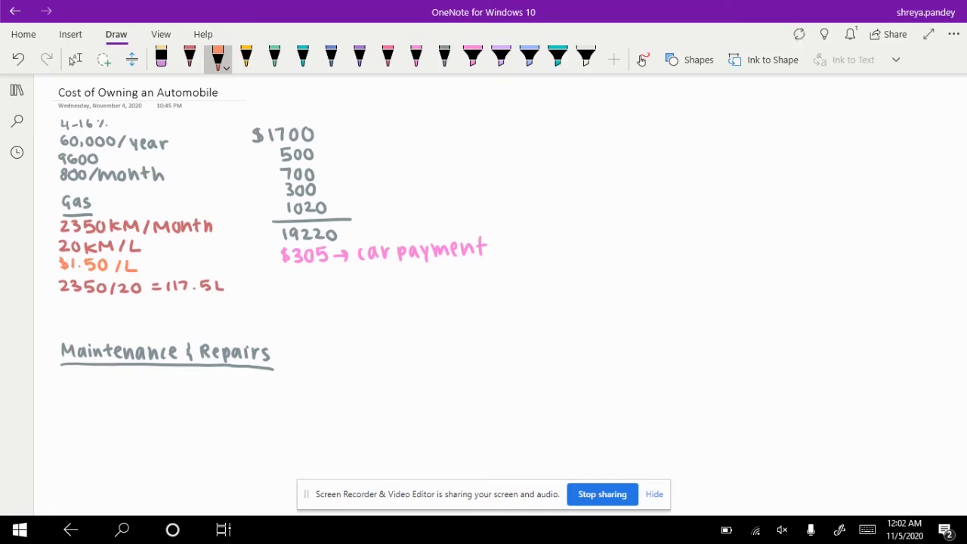
drag(60, 302, 60, 313)
mouse_move(67, 300)
mouse_down()
mouse_move(67, 313)
mouse_move(138, 312)
mouse_up()
click(83, 307)
click(147, 309)
mouse_move(157, 298)
mouse_down()
mouse_move(152, 312)
mouse_move(186, 301)
mouse_up()
drag(179, 307, 196, 310)
mouse_move(201, 300)
mouse_down()
mouse_move(204, 309)
mouse_move(250, 310)
mouse_move(186, 308)
mouse_up()
click(231, 309)
drag(190, 294, 190, 310)
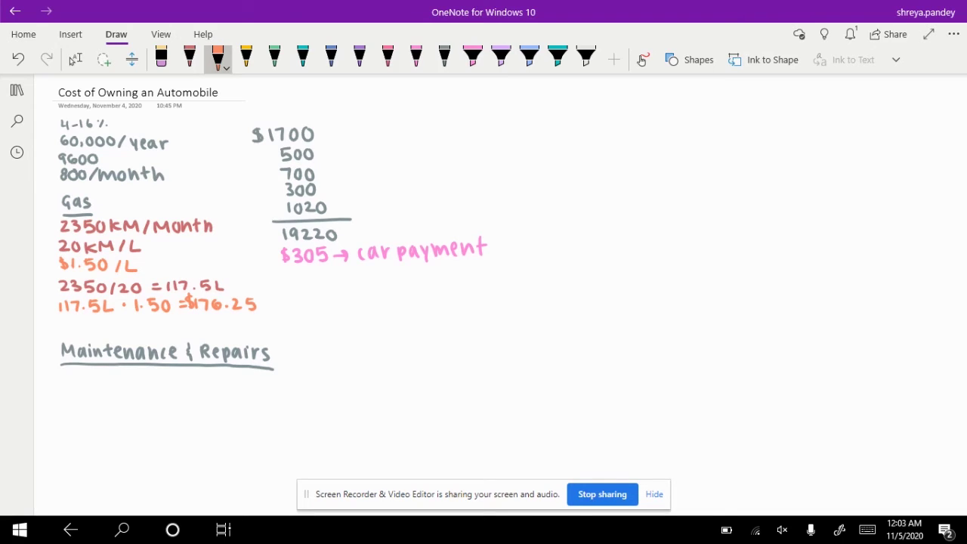
- Start the yearly distance calculation under Maintenance & Repairs by writing "2350 · 12 =" in red ink
click(190, 59)
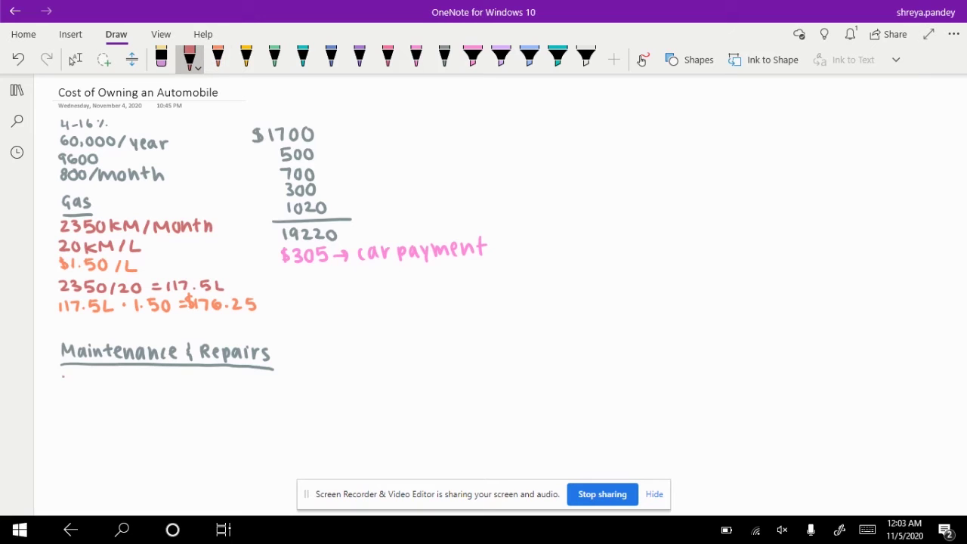
drag(62, 376, 70, 385)
drag(74, 377, 74, 384)
mouse_move(94, 377)
mouse_down()
mouse_move(87, 386)
mouse_move(102, 378)
mouse_move(123, 385)
mouse_up()
mouse_move(128, 376)
mouse_down()
mouse_move(136, 384)
mouse_move(150, 377)
mouse_up()
drag(143, 382, 169, 385)
- Write 28000 KM in blue ink after the equals sign and underline it
click(331, 57)
drag(178, 376, 187, 376)
mouse_move(199, 377)
mouse_down()
mouse_move(195, 387)
mouse_move(199, 377)
mouse_up()
drag(209, 378, 208, 379)
drag(222, 374, 225, 381)
drag(225, 382, 231, 389)
mouse_move(236, 387)
mouse_down()
mouse_move(243, 377)
mouse_move(252, 388)
mouse_up()
drag(157, 395, 257, 396)
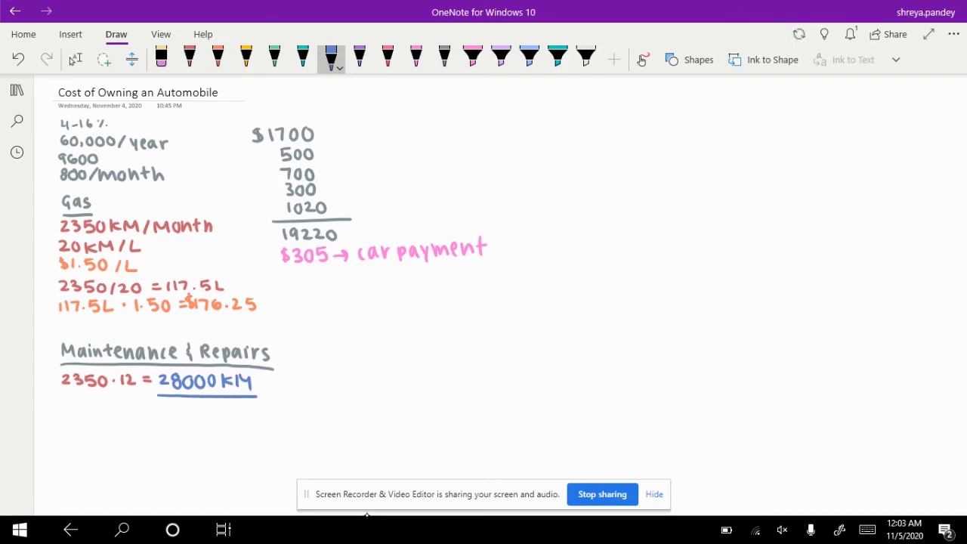
- Write 12000 beneath the underlined 28000 KM and add "= 2.3 → twice a year" beside the fraction in blue
drag(191, 404, 191, 415)
drag(195, 406, 206, 414)
drag(212, 404, 223, 405)
mouse_move(234, 404)
mouse_down()
mouse_move(230, 412)
mouse_move(273, 394)
mouse_move(290, 401)
mouse_up()
click(293, 400)
mouse_move(296, 389)
mouse_down()
mouse_move(297, 401)
mouse_move(346, 390)
mouse_move(344, 403)
mouse_up()
drag(348, 392, 365, 392)
drag(369, 394, 369, 402)
mouse_move(377, 394)
mouse_down()
mouse_move(387, 401)
mouse_move(351, 418)
mouse_move(361, 415)
mouse_up()
click(369, 388)
mouse_move(366, 408)
mouse_down()
mouse_move(360, 424)
mouse_move(376, 419)
mouse_up()
mouse_move(387, 411)
mouse_down()
mouse_move(387, 419)
mouse_move(396, 411)
mouse_up()
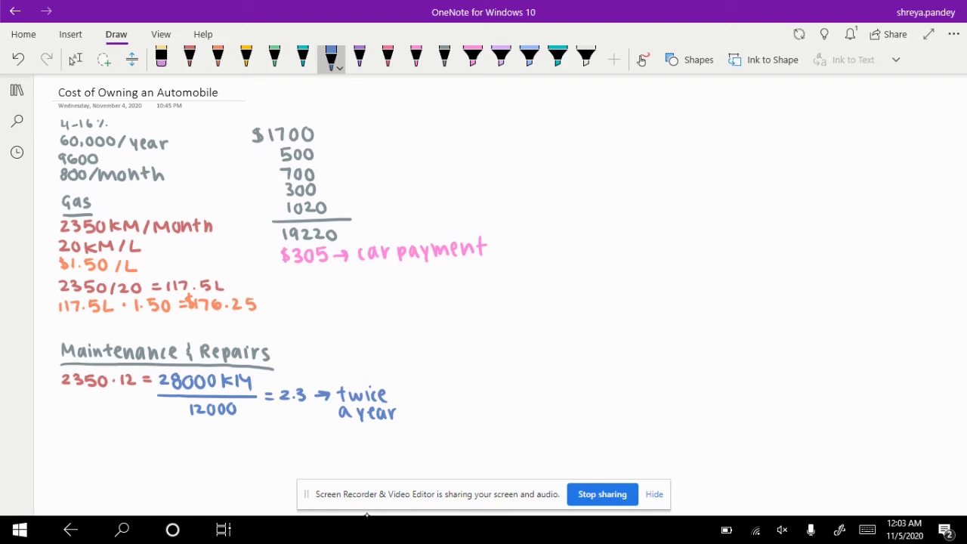
- Handwrite the yearly service cost $90 · 2 = 180 in blue below the fraction
drag(71, 430, 68, 446)
drag(84, 432, 82, 445)
drag(92, 431, 127, 446)
click(106, 438)
drag(133, 436, 142, 442)
mouse_move(149, 431)
mouse_down()
mouse_move(149, 447)
mouse_move(171, 435)
mouse_up()
- Write the monthly service cost $180/12 = $15 in blue on the following line
drag(71, 458, 60, 470)
mouse_move(65, 456)
mouse_down()
mouse_move(65, 473)
mouse_move(88, 459)
mouse_move(108, 476)
mouse_up()
mouse_move(118, 460)
mouse_down()
mouse_move(118, 476)
mouse_move(153, 465)
mouse_up()
drag(144, 470, 154, 471)
drag(161, 466, 161, 474)
mouse_move(167, 459)
mouse_down()
mouse_move(166, 477)
mouse_move(175, 473)
mouse_up()
mouse_move(191, 461)
mouse_down()
mouse_move(181, 461)
mouse_move(183, 476)
mouse_up()
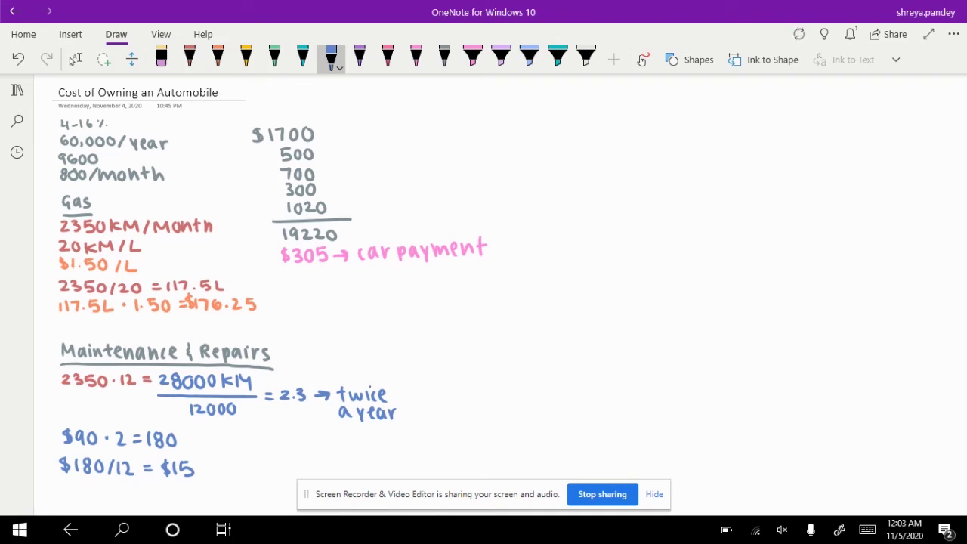
- Label the maintenance calculation by writing "* service" in blue beneath it
mouse_move(67, 484)
mouse_down()
mouse_move(60, 494)
mouse_move(94, 497)
mouse_up()
drag(96, 497, 112, 489)
drag(114, 490, 124, 496)
drag(128, 492, 136, 498)
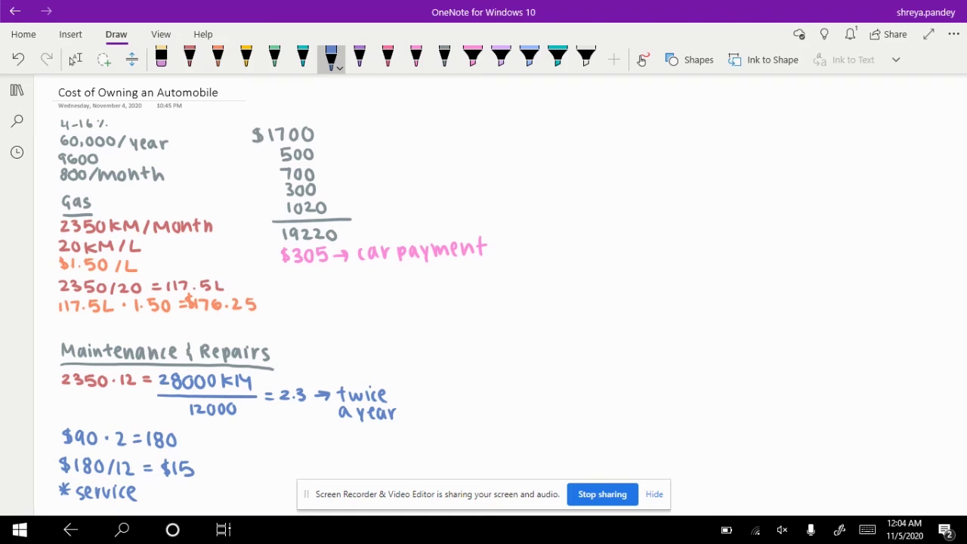
- Handwrite "Insurance $98/month" in dark pink ink below the service note
scroll(484, 295, down, 2)
click(75, 59)
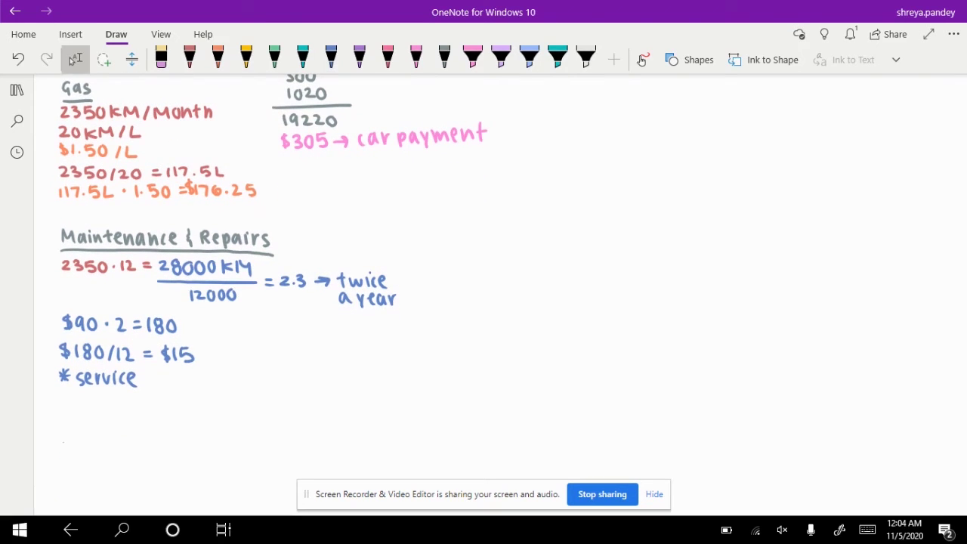
click(387, 59)
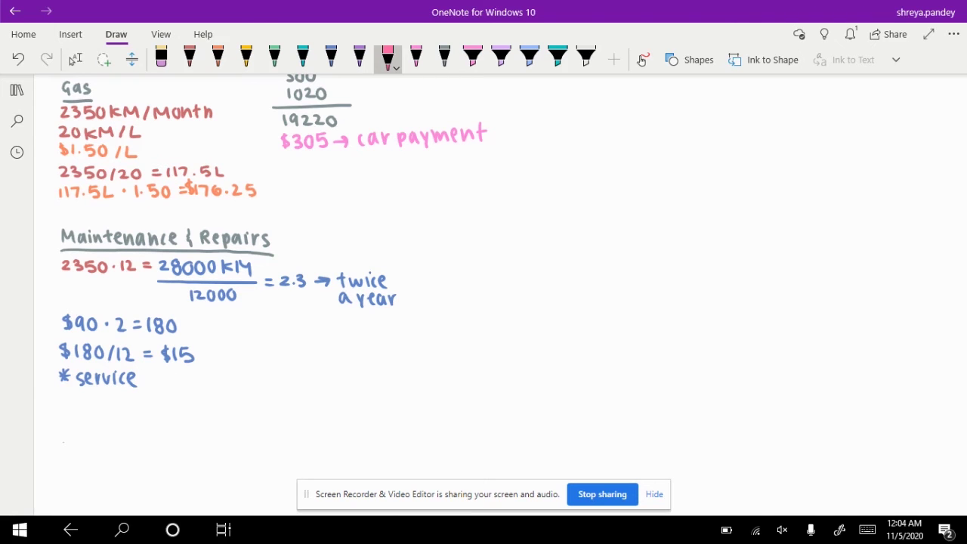
mouse_move(61, 400)
mouse_down()
mouse_move(60, 414)
mouse_move(71, 405)
mouse_move(75, 416)
mouse_up()
mouse_move(84, 406)
mouse_down()
mouse_move(77, 415)
mouse_move(94, 408)
mouse_up()
mouse_move(99, 402)
mouse_down()
mouse_move(99, 418)
mouse_move(114, 405)
mouse_up()
mouse_move(118, 406)
mouse_down()
mouse_move(118, 417)
mouse_move(131, 418)
mouse_up()
mouse_move(139, 407)
mouse_down()
mouse_move(136, 419)
mouse_move(172, 420)
mouse_up()
mouse_move(189, 405)
mouse_down()
mouse_move(186, 419)
mouse_move(196, 411)
mouse_move(201, 419)
mouse_up()
mouse_move(219, 402)
mouse_down()
mouse_move(214, 418)
mouse_move(250, 406)
mouse_up()
mouse_move(256, 407)
mouse_down()
mouse_move(263, 417)
mouse_move(278, 406)
mouse_up()
mouse_move(274, 399)
mouse_down()
mouse_move(275, 417)
mouse_move(294, 418)
mouse_up()
- Handwrite "annual reg. insp. renewal = $84" in green ink below the insurance line
click(274, 59)
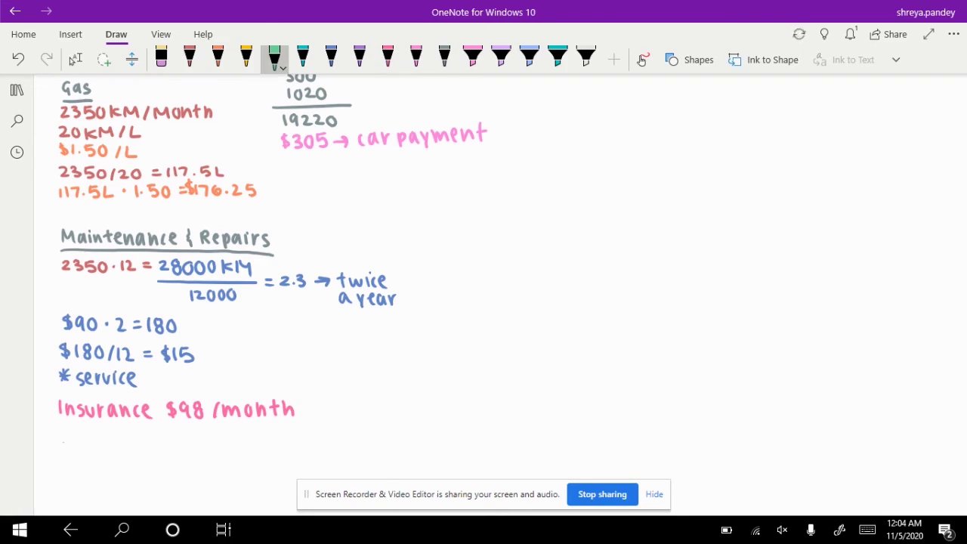
drag(63, 431, 61, 445)
drag(73, 436, 76, 445)
drag(81, 434, 106, 446)
drag(117, 436, 119, 446)
mouse_move(124, 430)
mouse_down()
mouse_move(125, 445)
mouse_move(144, 436)
mouse_up()
mouse_move(146, 440)
mouse_down()
mouse_move(162, 451)
mouse_move(299, 436)
mouse_move(297, 446)
mouse_up()
mouse_move(308, 430)
mouse_down()
mouse_move(308, 446)
mouse_move(329, 435)
mouse_up()
drag(319, 440, 337, 443)
drag(341, 429, 342, 445)
mouse_move(358, 427)
mouse_down()
mouse_move(352, 432)
mouse_move(375, 438)
mouse_up()
drag(372, 430, 372, 445)
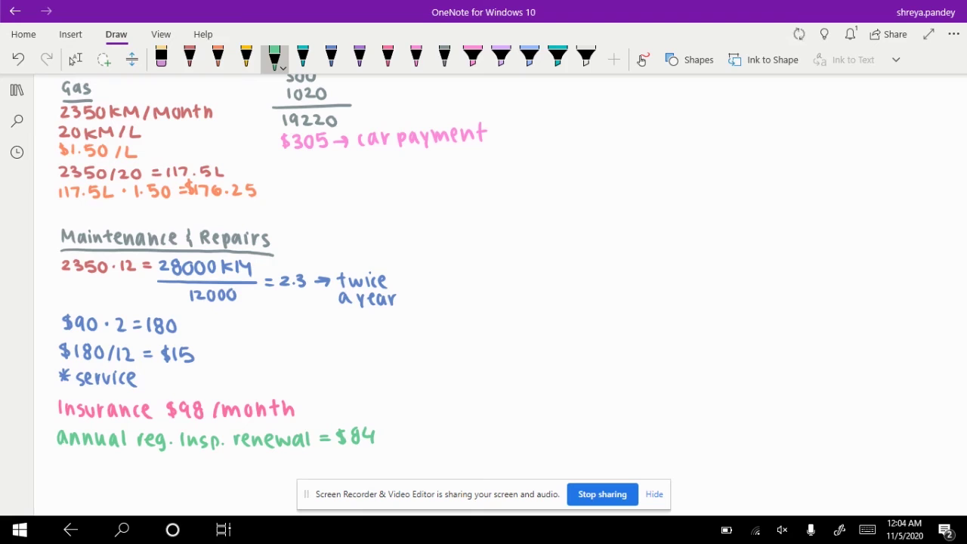
- Write the monthly renewal cost 84/12 = $7 in green below the annual renewal line
mouse_move(64, 458)
mouse_down()
mouse_move(61, 469)
mouse_move(62, 459)
mouse_up()
drag(71, 458, 75, 473)
mouse_move(89, 458)
mouse_down()
mouse_move(82, 473)
mouse_move(94, 473)
mouse_up()
mouse_move(98, 461)
mouse_down()
mouse_move(109, 473)
mouse_move(121, 461)
mouse_up()
drag(112, 467, 121, 467)
drag(137, 458, 133, 474)
mouse_move(140, 458)
mouse_down()
mouse_move(151, 458)
mouse_move(147, 473)
mouse_up()
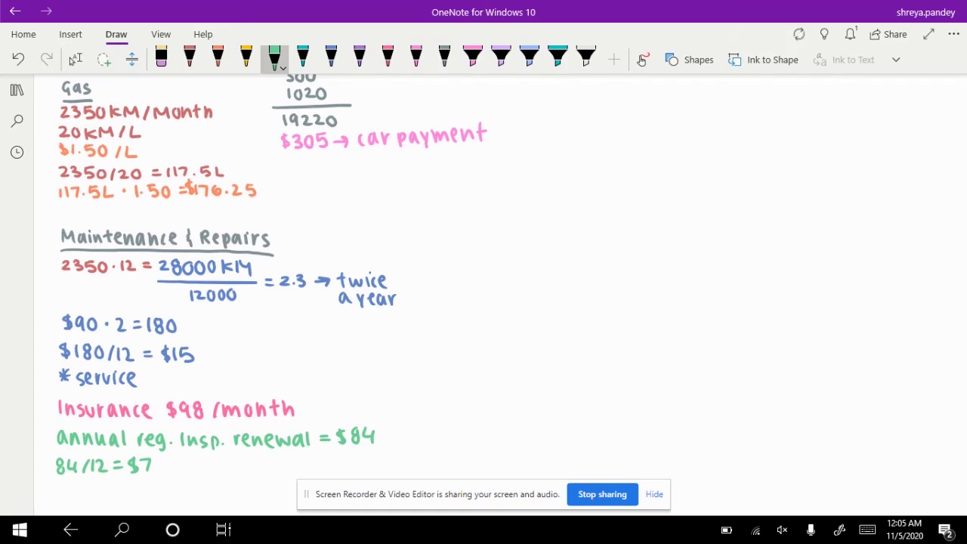
- Handwrite "parking fee" in purple ink below the monthly renewal cost
click(359, 59)
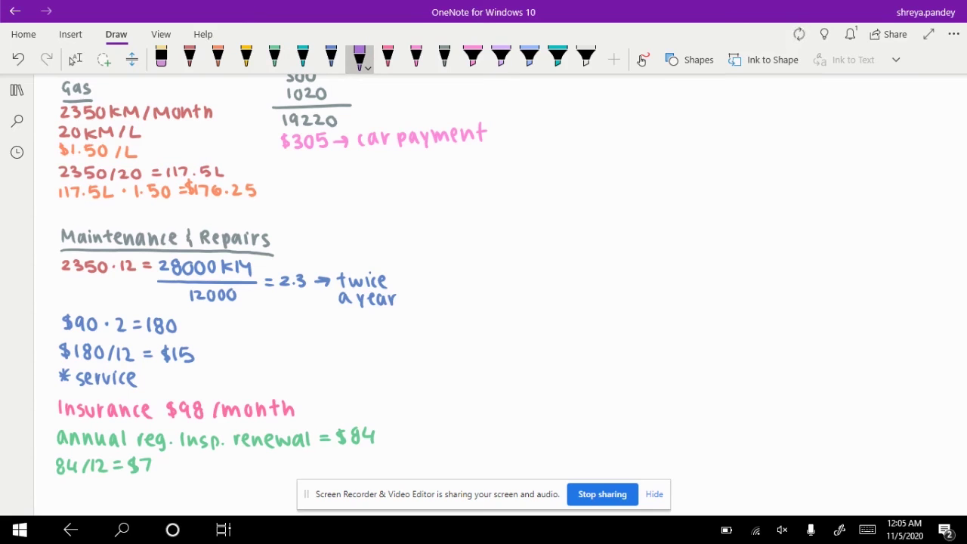
drag(57, 488, 58, 505)
drag(58, 490, 84, 490)
drag(92, 485, 94, 497)
mouse_move(88, 490)
mouse_down()
mouse_move(98, 490)
mouse_move(91, 494)
mouse_up()
drag(92, 493, 102, 499)
drag(106, 489, 116, 499)
mouse_move(129, 491)
mouse_down()
mouse_move(121, 508)
mouse_move(139, 500)
mouse_up()
drag(135, 493, 152, 500)
drag(155, 492, 165, 499)
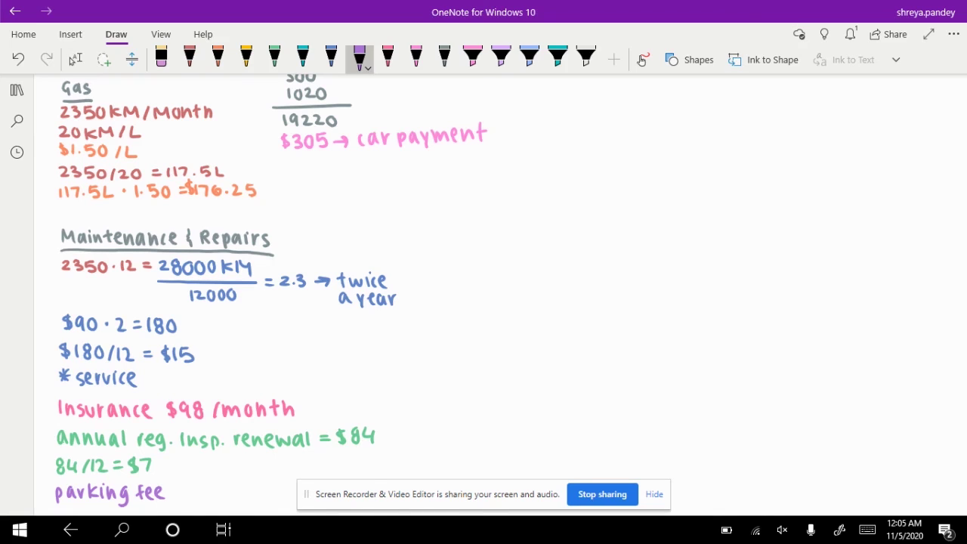
- Handwrite the gas cost "$176.25" in orange ink in the blank area below and beside the car payment note
click(218, 59)
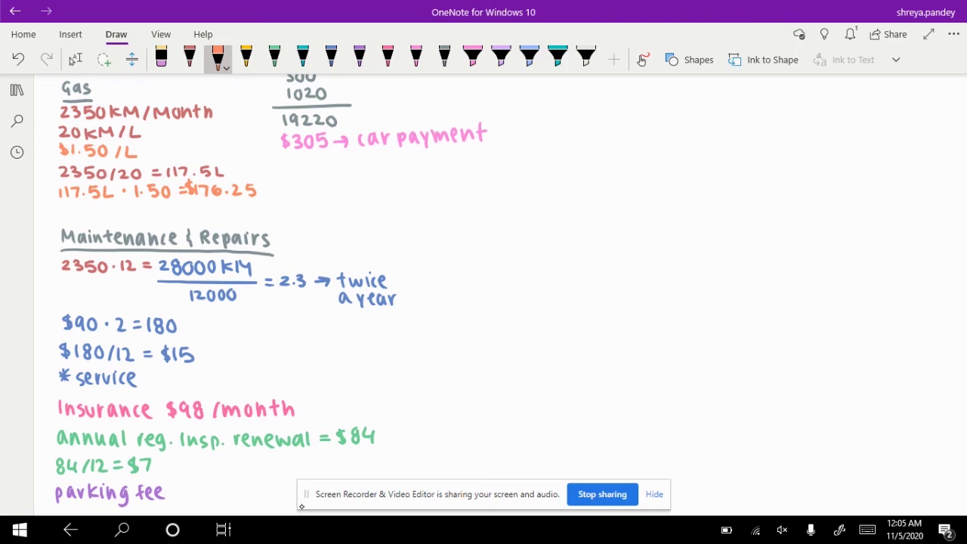
mouse_move(443, 181)
mouse_down()
mouse_move(444, 194)
mouse_move(494, 193)
mouse_up()
click(473, 192)
drag(432, 183, 426, 195)
- Handwrite "$98" in dark pink and "$305" in light pink ink, stacked below the orange gas cost
click(331, 59)
drag(429, 179, 426, 215)
click(387, 57)
mouse_move(429, 202)
mouse_down()
mouse_move(429, 219)
mouse_move(458, 211)
mouse_move(430, 239)
mouse_up()
click(416, 58)
mouse_move(441, 225)
mouse_down()
mouse_move(442, 238)
mouse_move(458, 227)
mouse_move(467, 238)
mouse_move(426, 259)
mouse_up()
- Extend the cost column below the $305 entry with "$7" in green and "$15" in blue ink
click(275, 57)
mouse_move(430, 247)
mouse_down()
mouse_move(430, 261)
mouse_move(445, 261)
mouse_up()
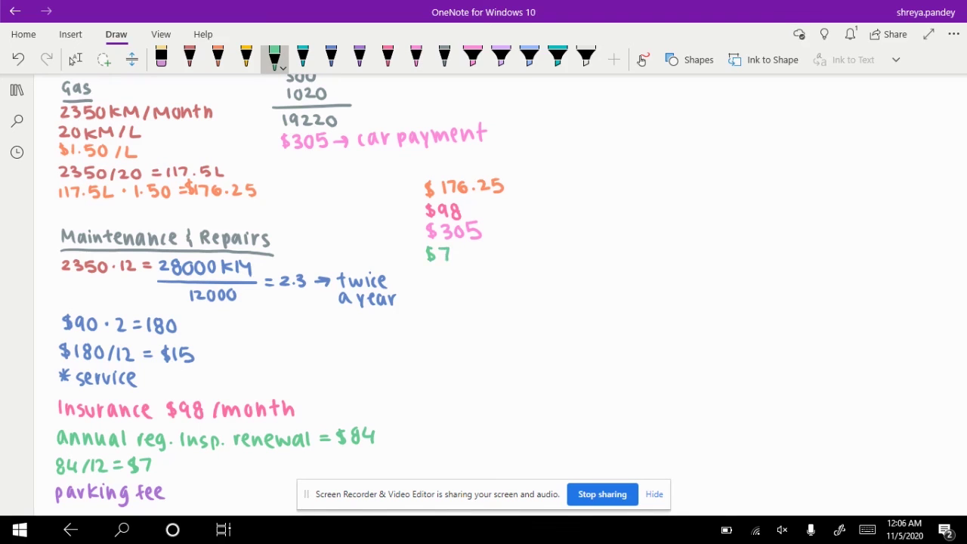
click(331, 57)
drag(436, 270, 429, 284)
mouse_move(433, 270)
mouse_down()
mouse_move(433, 286)
mouse_move(444, 285)
mouse_up()
mouse_move(460, 269)
mouse_down()
mouse_move(450, 270)
mouse_move(454, 286)
mouse_up()
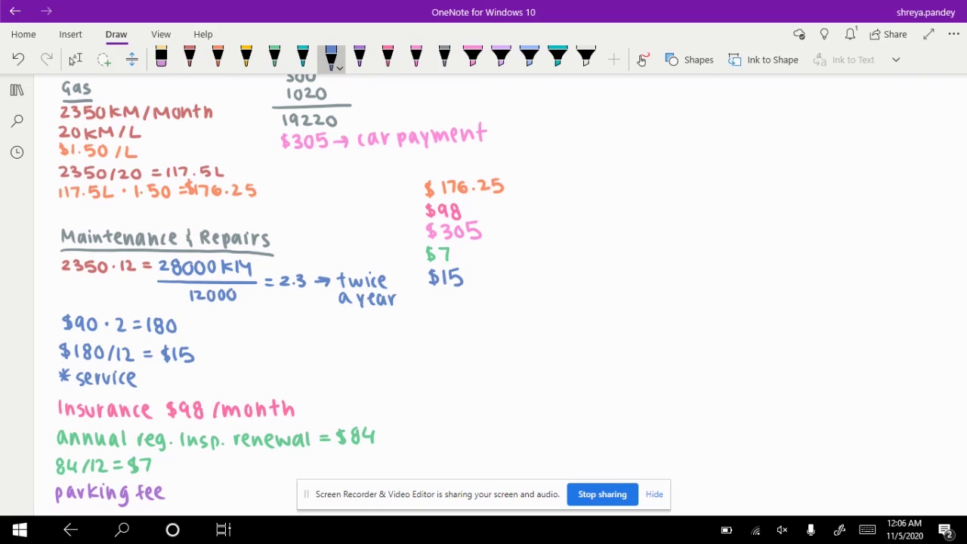
- Draw a grey sum line under the cost column and handwrite the total 601.25 below it
click(445, 58)
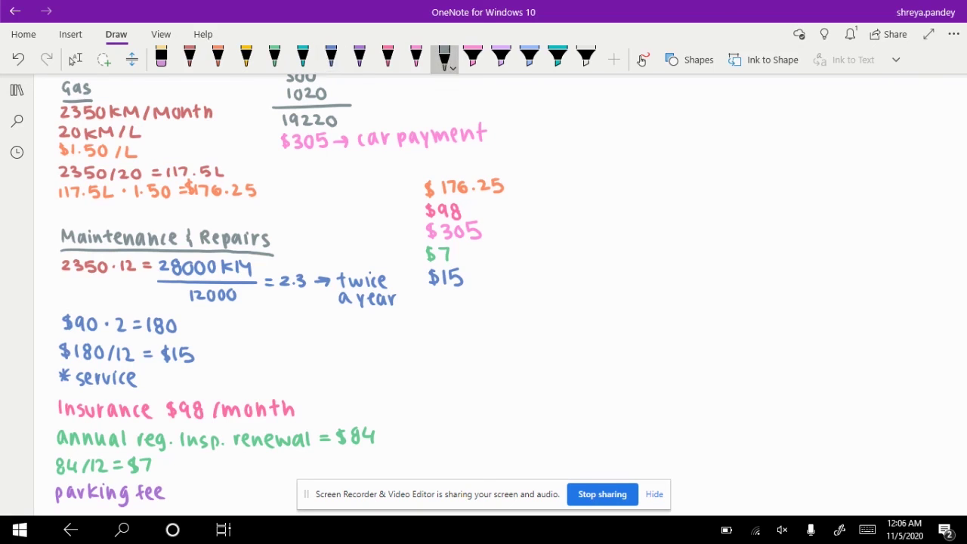
drag(424, 292, 516, 289)
mouse_move(436, 300)
mouse_down()
mouse_move(427, 307)
mouse_move(454, 313)
mouse_move(473, 301)
mouse_move(479, 311)
mouse_up()
click(461, 312)
drag(489, 297, 482, 313)
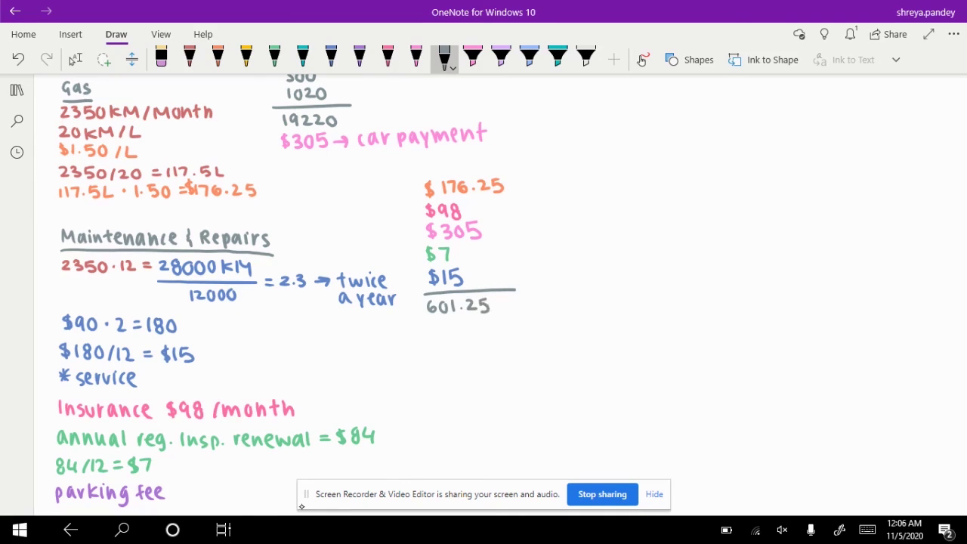
- Add a dollar sign before the 601.25 total and handwrite "$3,956.25 /year" in grey ink below it
drag(420, 301, 414, 315)
mouse_move(423, 326)
mouse_down()
mouse_move(415, 337)
mouse_move(466, 337)
mouse_up()
mouse_move(479, 323)
mouse_down()
mouse_move(479, 337)
mouse_move(499, 338)
mouse_up()
click(490, 334)
mouse_move(513, 323)
mouse_down()
mouse_move(504, 339)
mouse_move(538, 341)
mouse_up()
drag(546, 333, 562, 338)
drag(565, 338, 572, 330)
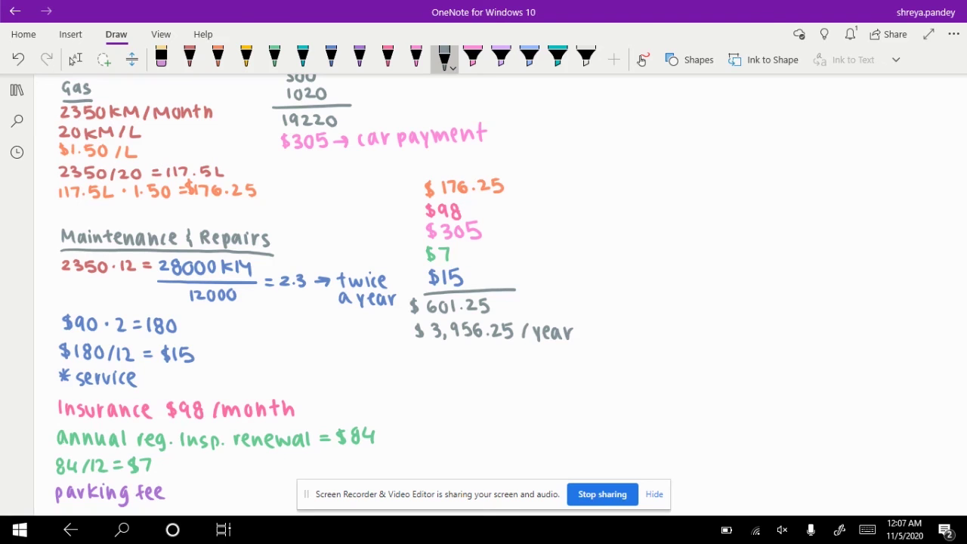
scroll(756, 431, down, 3)
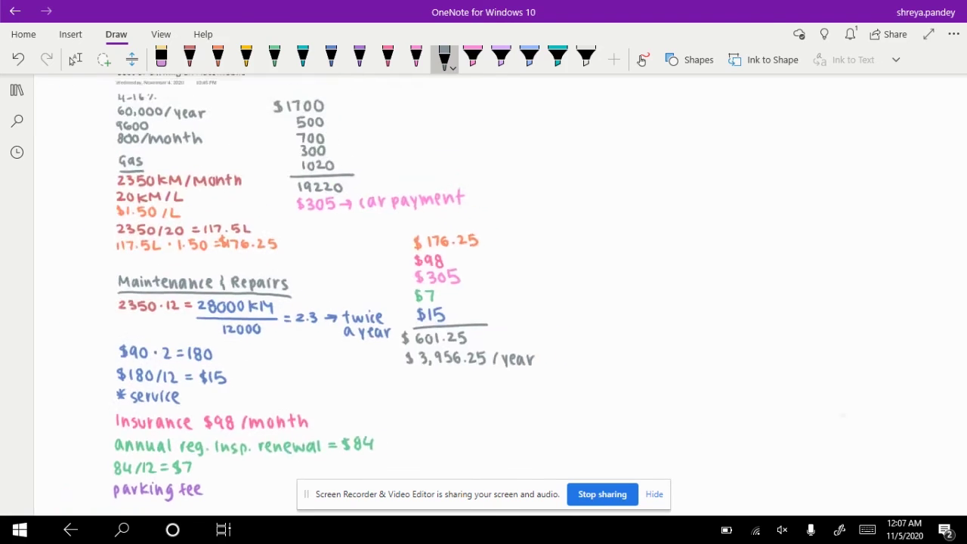